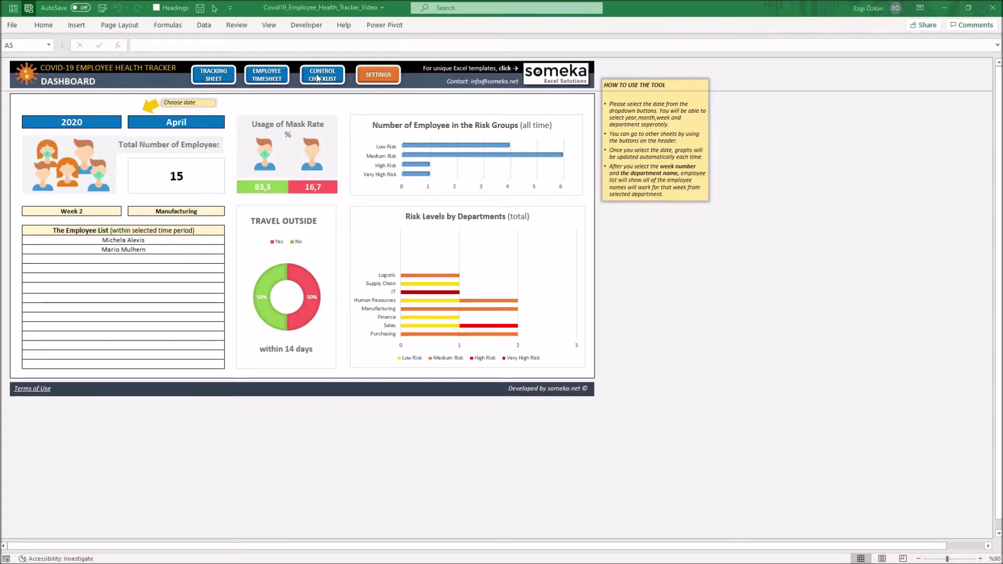
Go to the Settings sheet and select the empty Department cell D22.
left_click(377, 77)
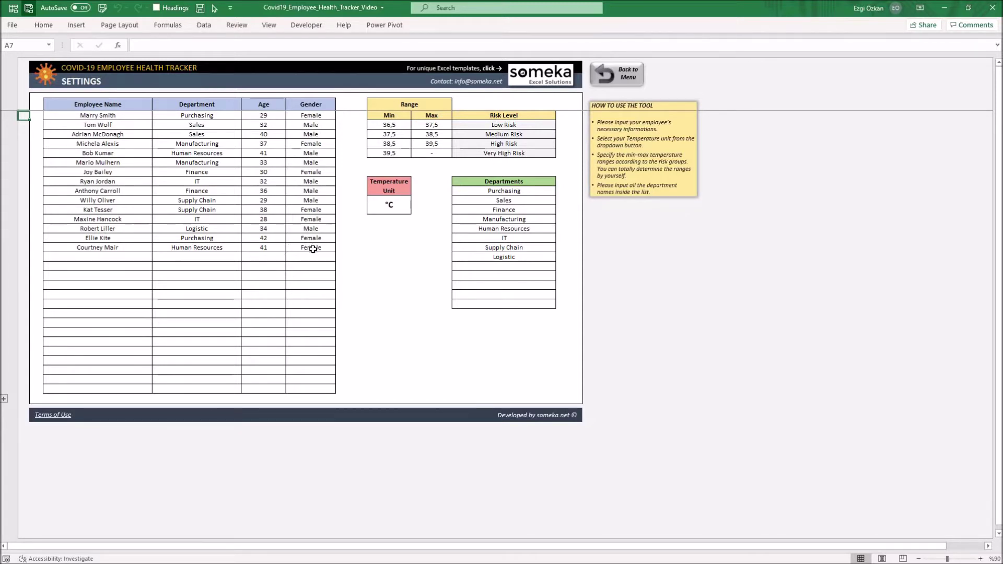
left_click(196, 256)
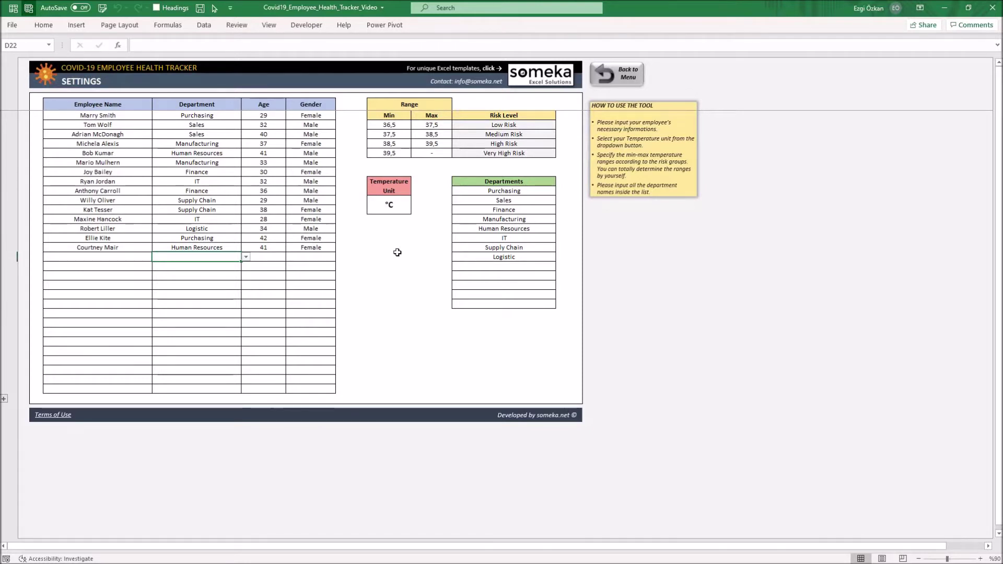
Add Warehouse to the departments list and enter the new employee's name in C22.
left_click(513, 267)
type("Wa")
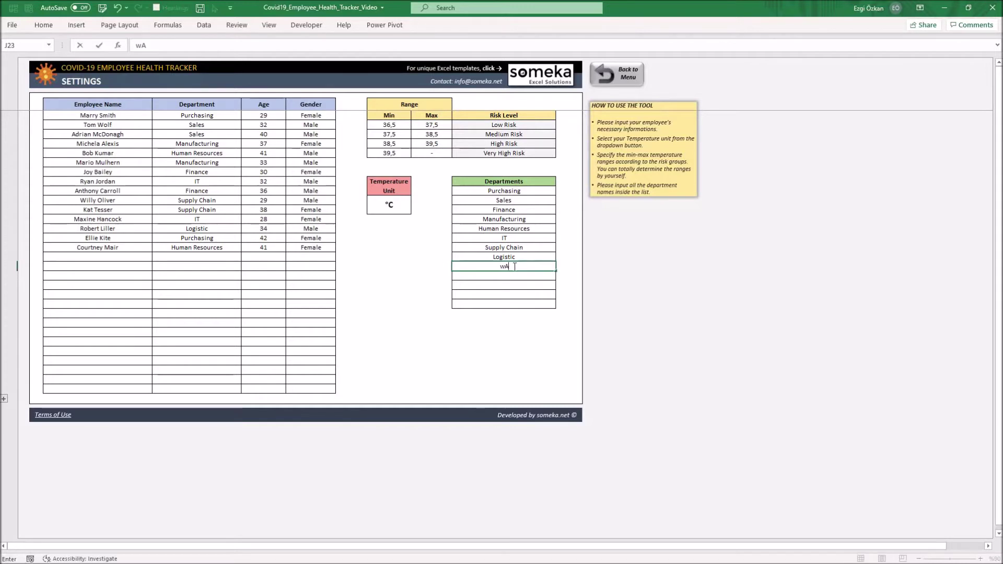
type("rehouse")
left_click(118, 258)
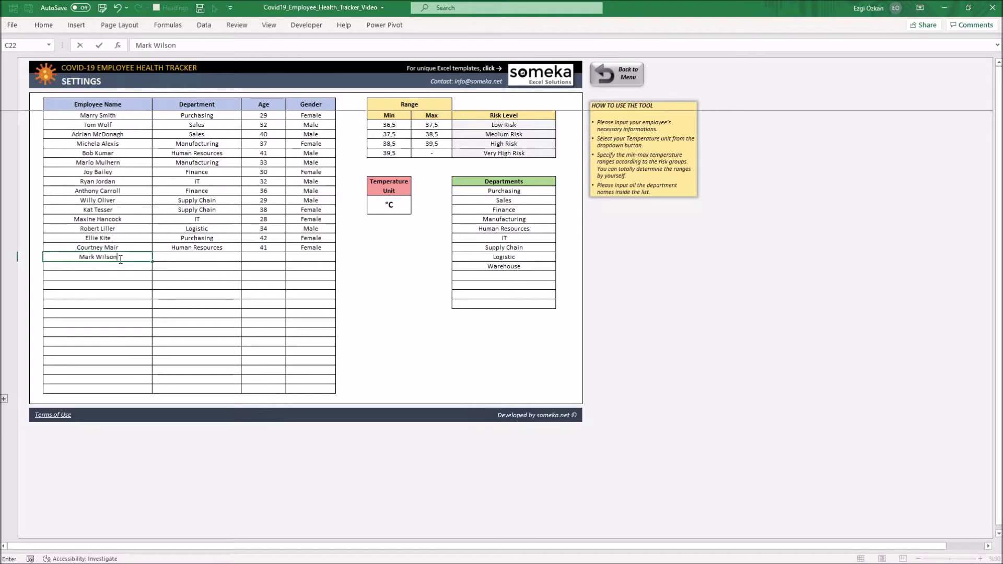
key("Return")
Give the new employee department Warehouse, age 27 and gender Male.
left_click(243, 259)
left_click(245, 258)
scroll(198, 290, "down", 1)
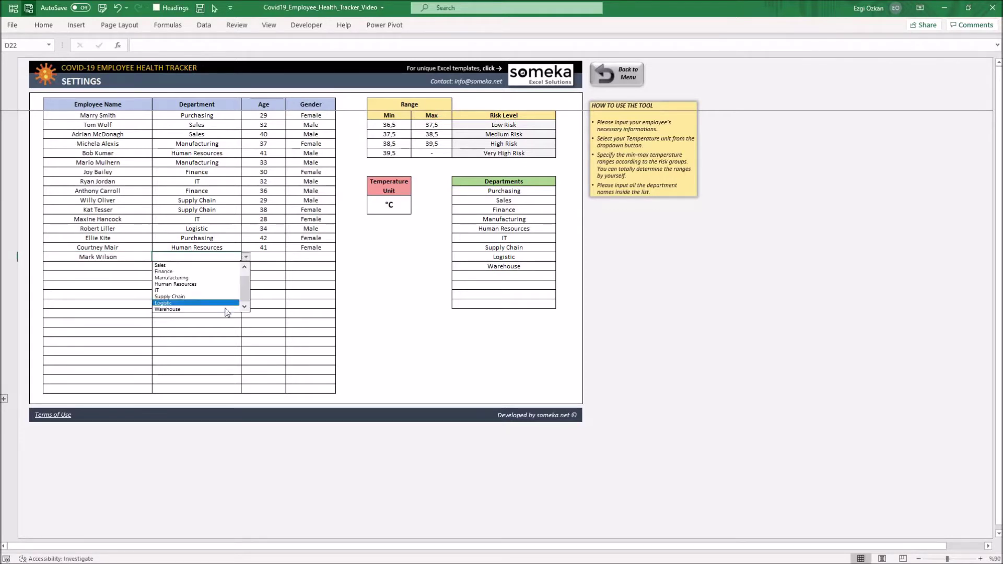
left_click(214, 308)
left_click(271, 258)
type("27")
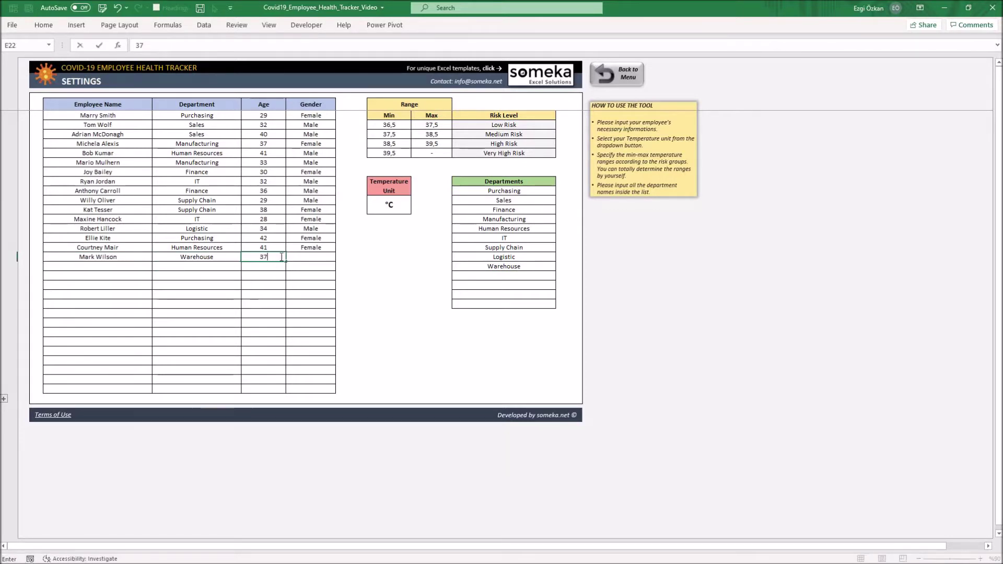
left_click(304, 258)
left_click(340, 257)
left_click(312, 266)
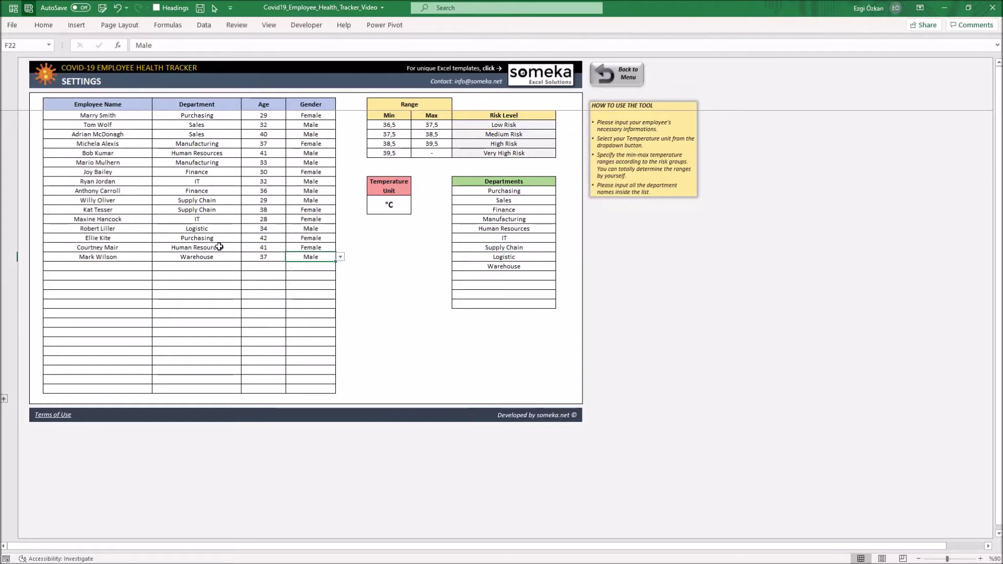
Go from the dashboard to the Employee Tracking Sheet and select the new row's Date cell B21.
left_click(619, 79)
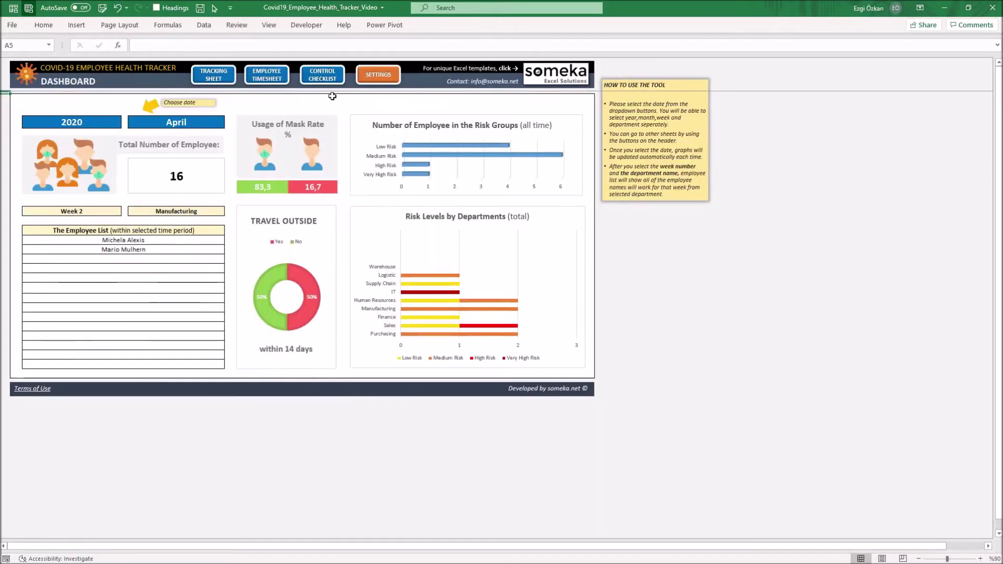
left_click(215, 79)
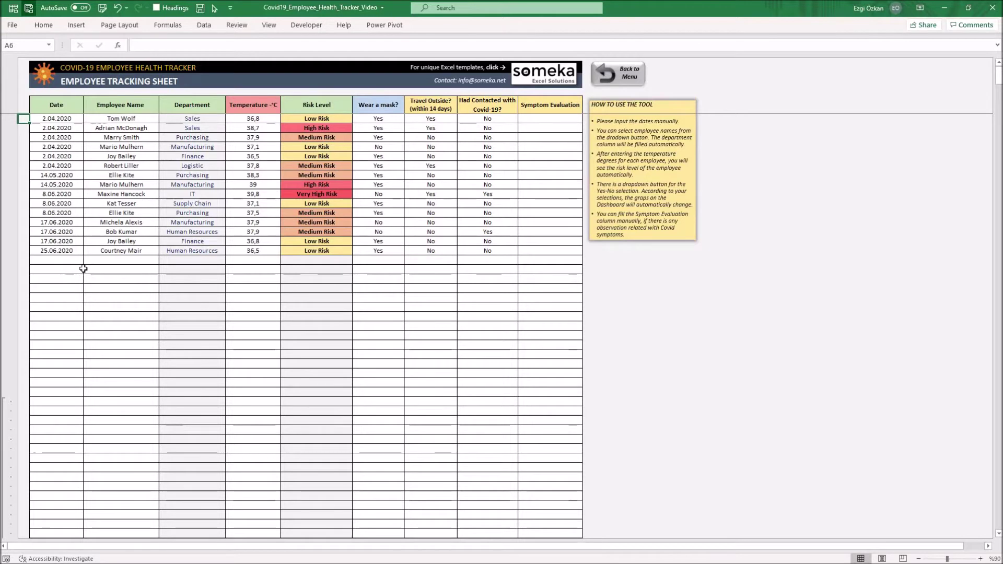
left_click(57, 259)
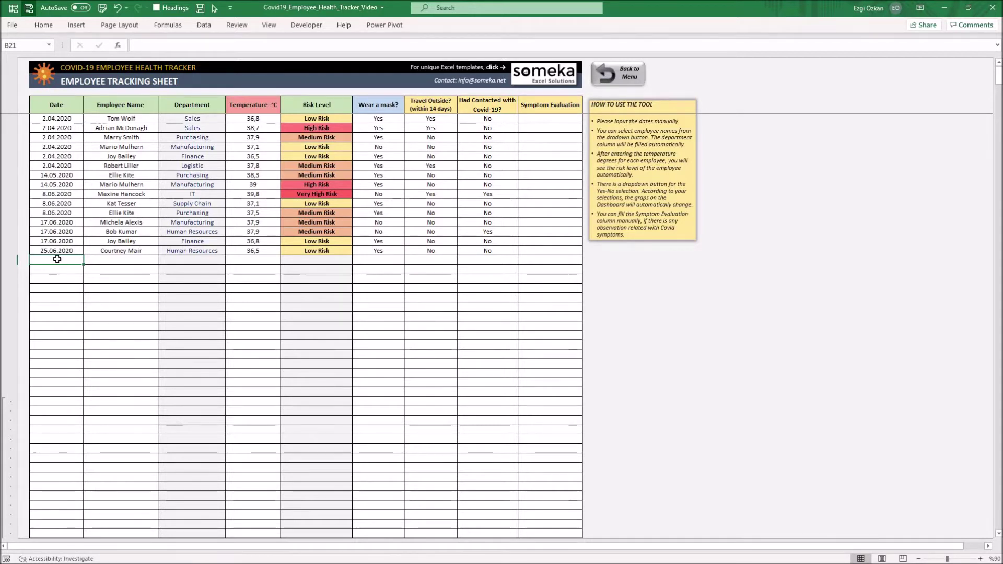
left_click(243, 261)
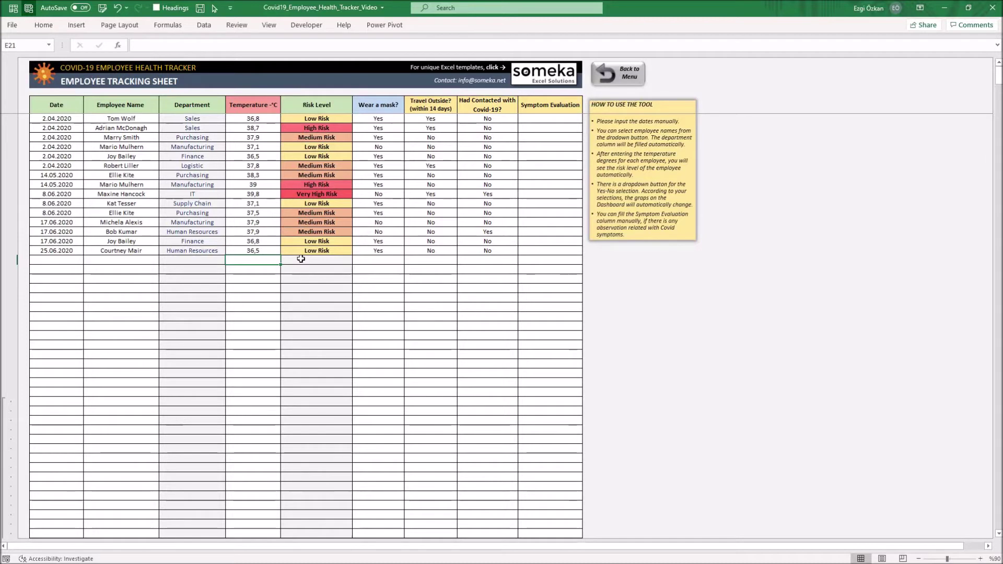
left_click(72, 259)
Log a 26.06.2020 check for the new Warehouse employee with temperature 37,4.
type("26.06.20")
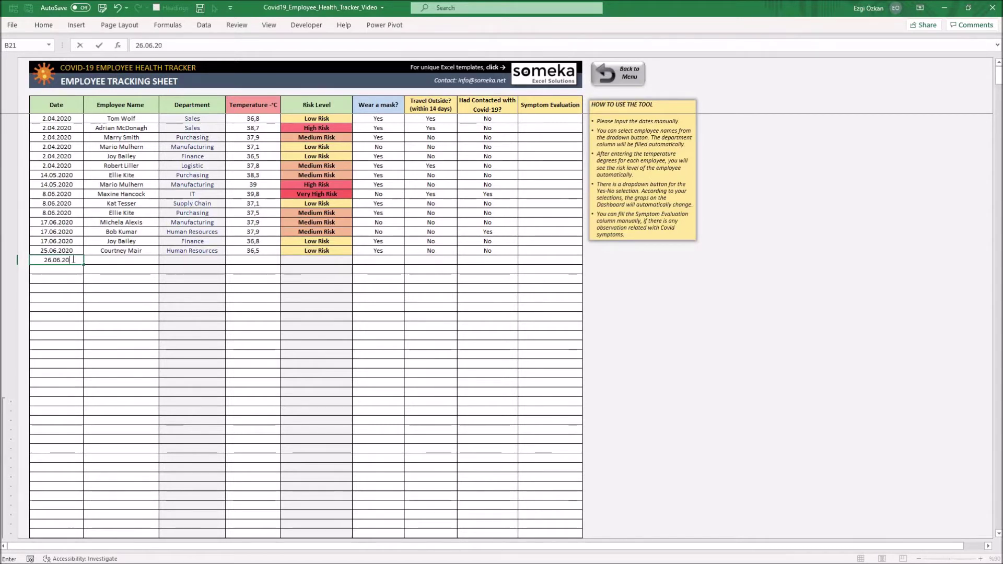
type("20")
left_click(101, 260)
left_click(164, 259)
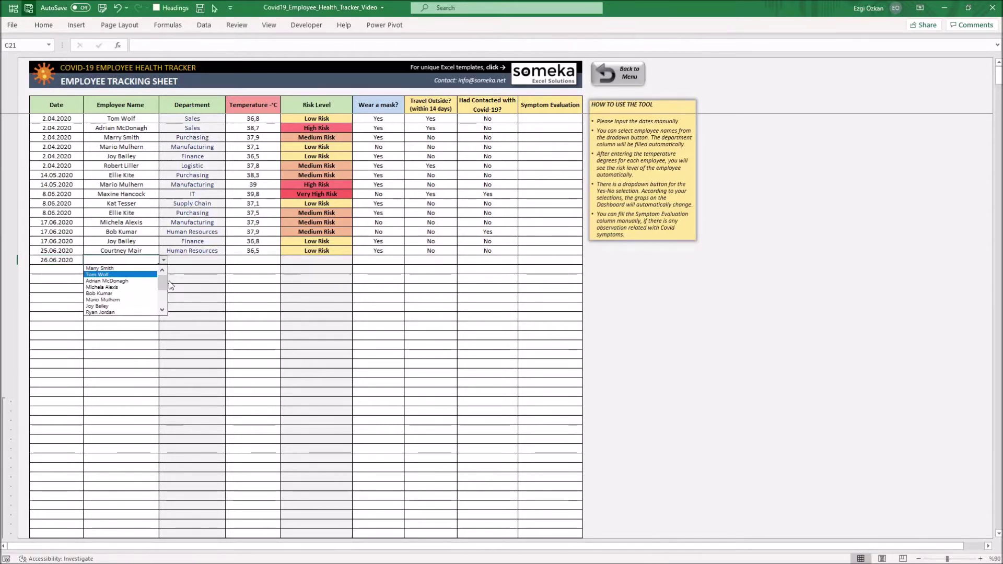
left_click(165, 311)
left_click(165, 310)
left_click(141, 311)
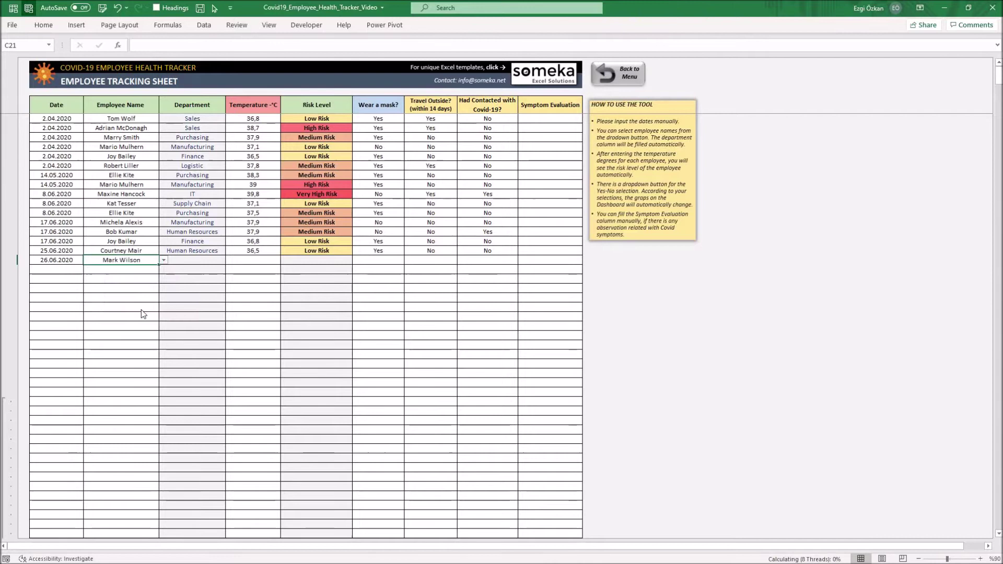
left_click(249, 263)
type("37,4")
key("Return")
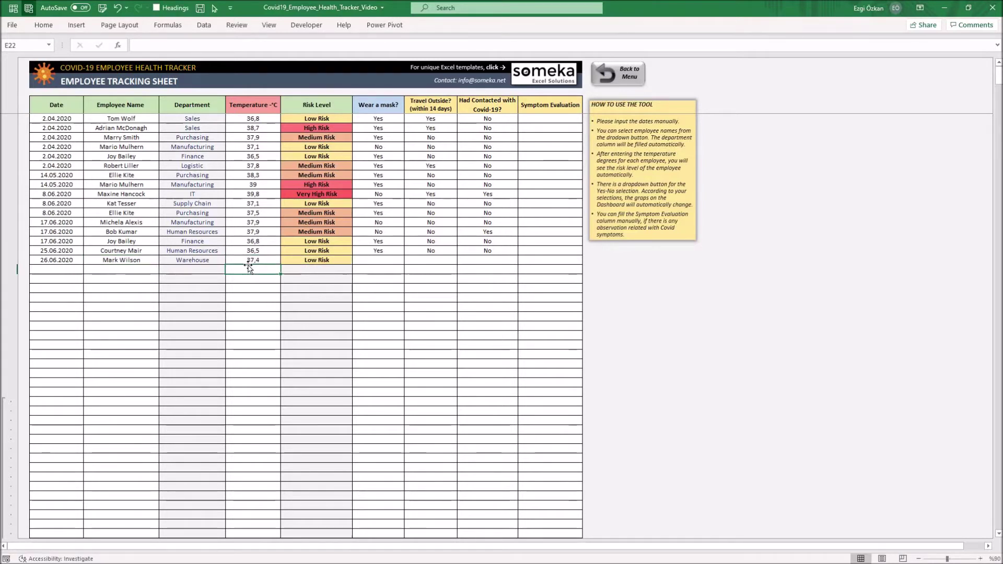
Record mask Yes, travel No and Covid-19 contact No for that check.
left_click(386, 260)
left_click(409, 260)
left_click(402, 269)
left_click(449, 262)
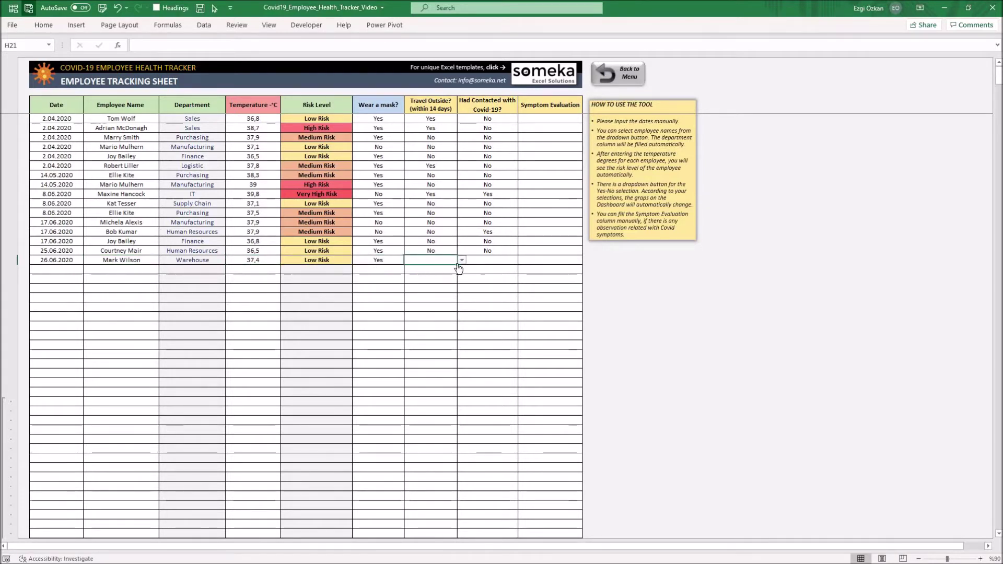
left_click(461, 260)
left_click(449, 275)
left_click(485, 262)
left_click(523, 260)
left_click(488, 277)
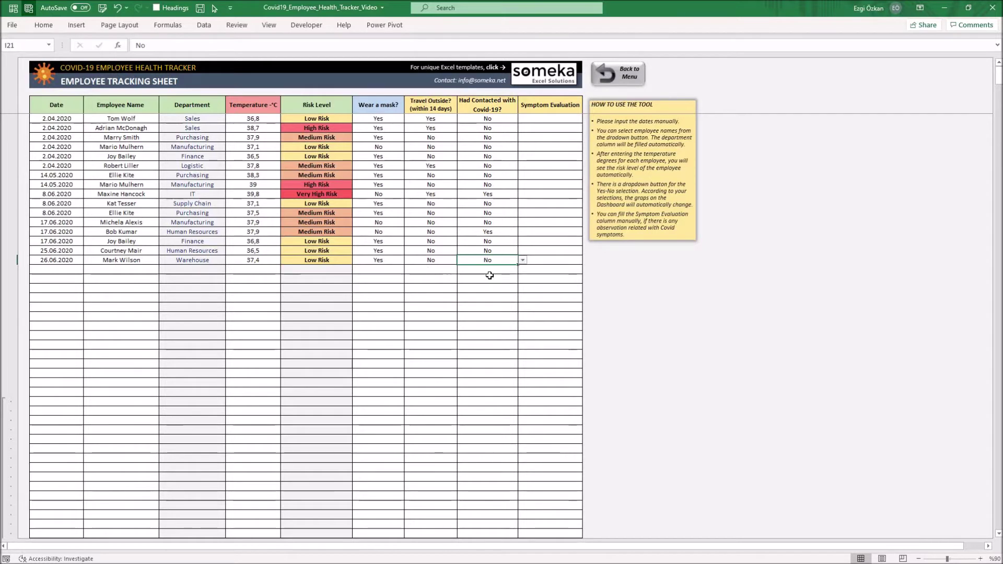
left_click(134, 259)
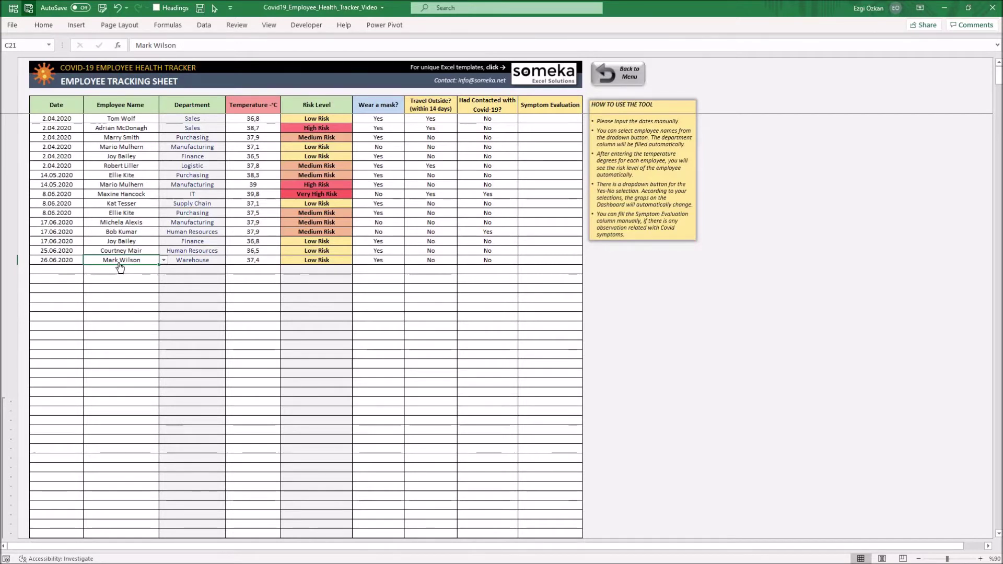
Return to the dashboard and bring up the April 2020 Employee Timesheet.
left_click(601, 77)
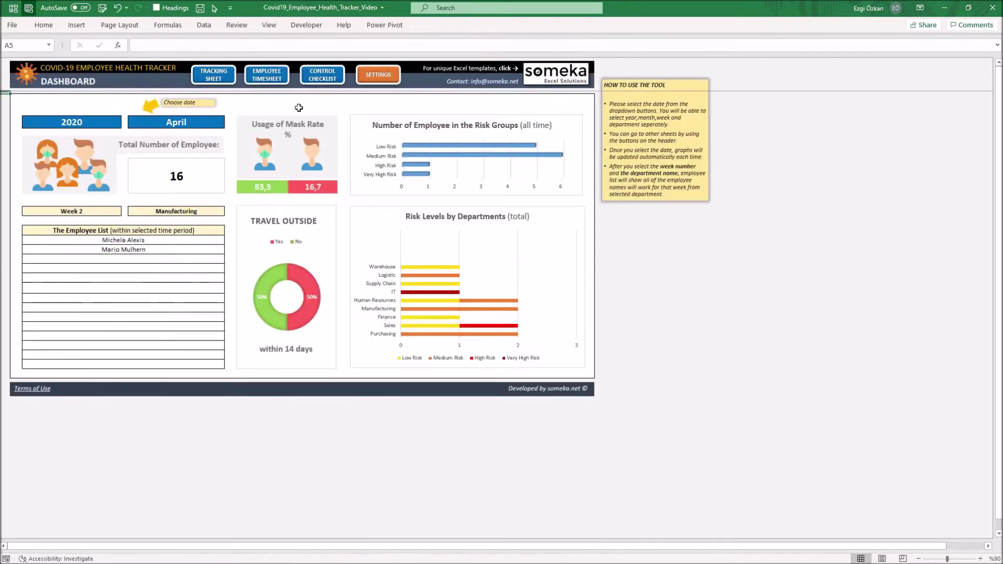
left_click(271, 75)
left_click(65, 219)
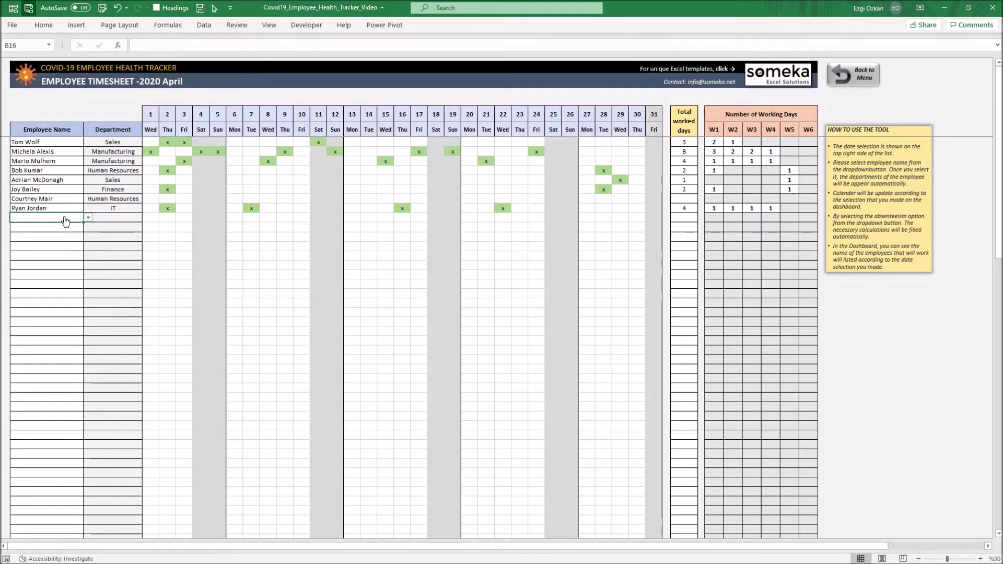
left_click(852, 75)
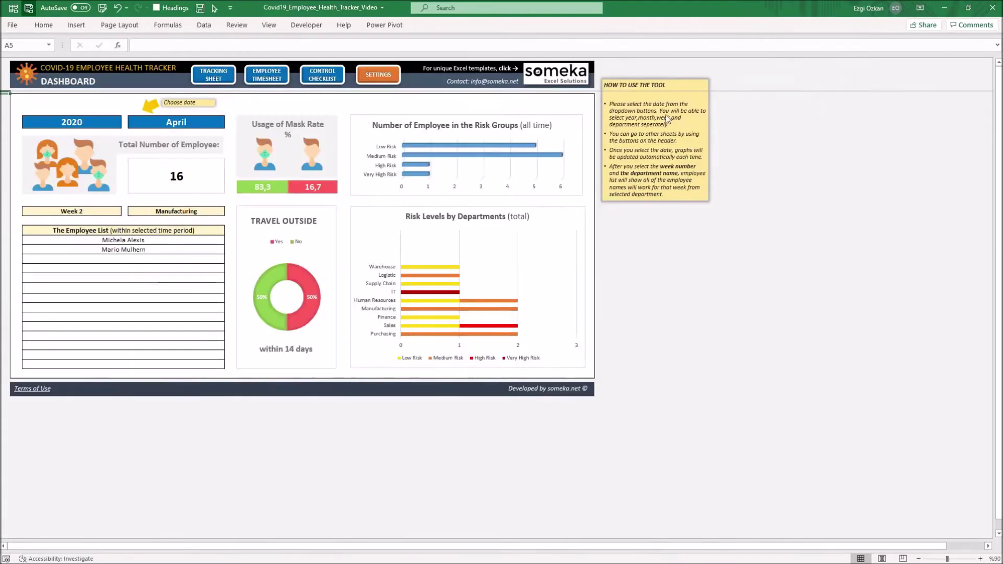
left_click(254, 76)
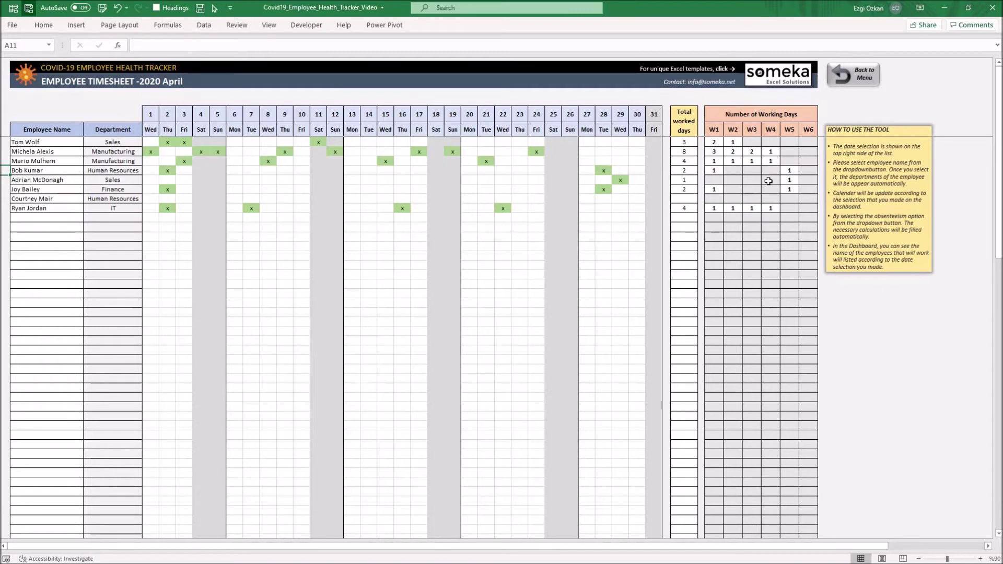
Add the new Warehouse employee in B16 and mark days 2, 9 and 14 worked.
left_click(67, 217)
left_click(88, 218)
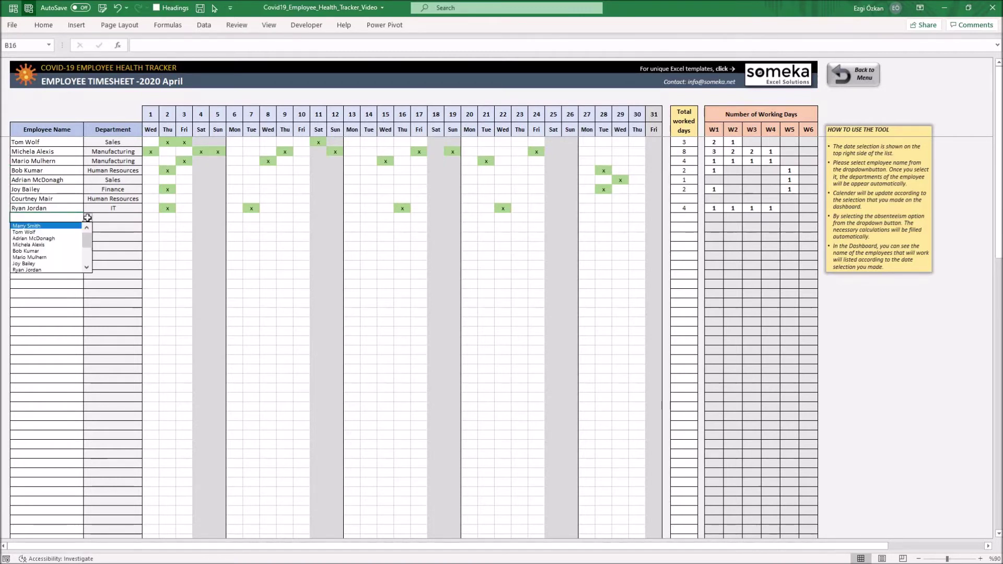
scroll(86, 253, "down", 2)
left_click(61, 270)
left_click(166, 221)
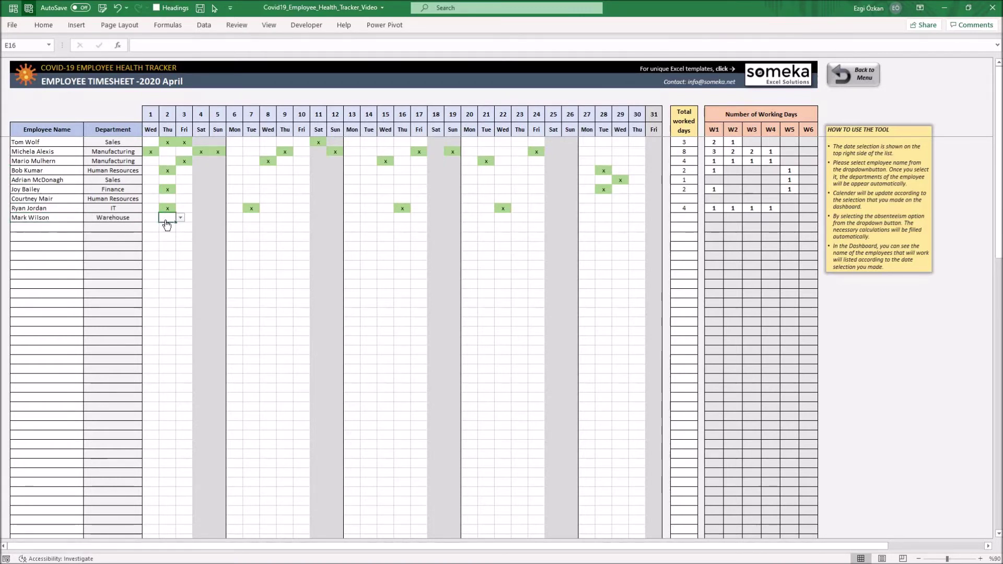
left_click(180, 218)
left_click(157, 225)
left_click(285, 218)
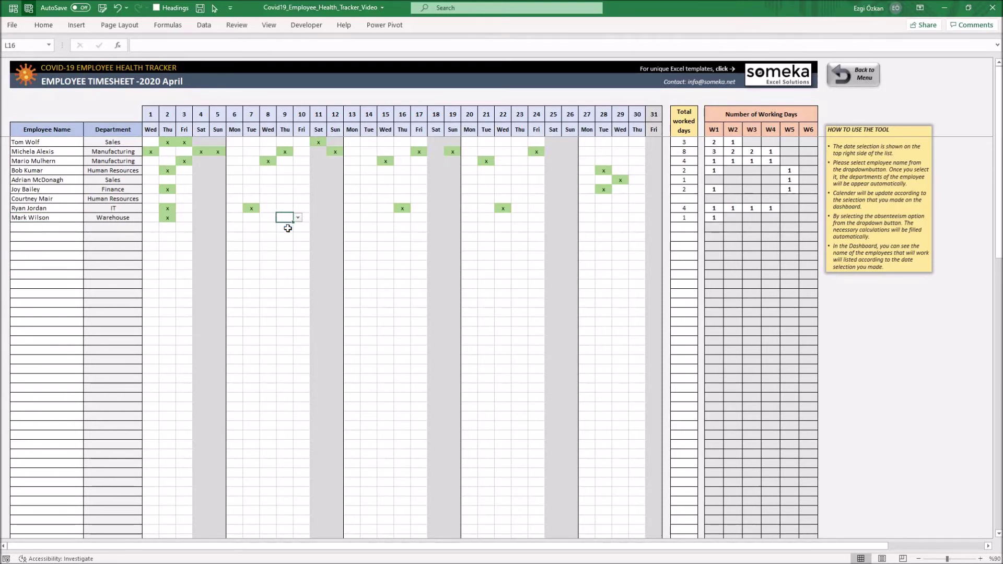
left_click(297, 217)
left_click(286, 226)
left_click(369, 217)
left_click(382, 217)
left_click(371, 226)
Mark days 20, 24, 28 and 30 worked, then return to the dashboard.
left_click(469, 217)
left_click(482, 217)
left_click(473, 226)
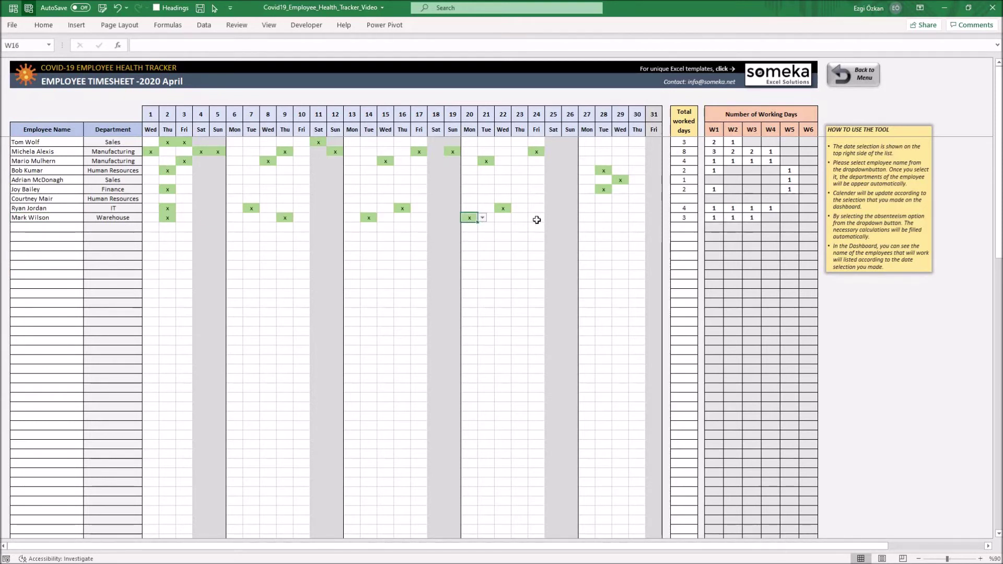
left_click(536, 217)
left_click(549, 217)
left_click(538, 226)
left_click(603, 217)
left_click(616, 218)
left_click(605, 227)
left_click(637, 217)
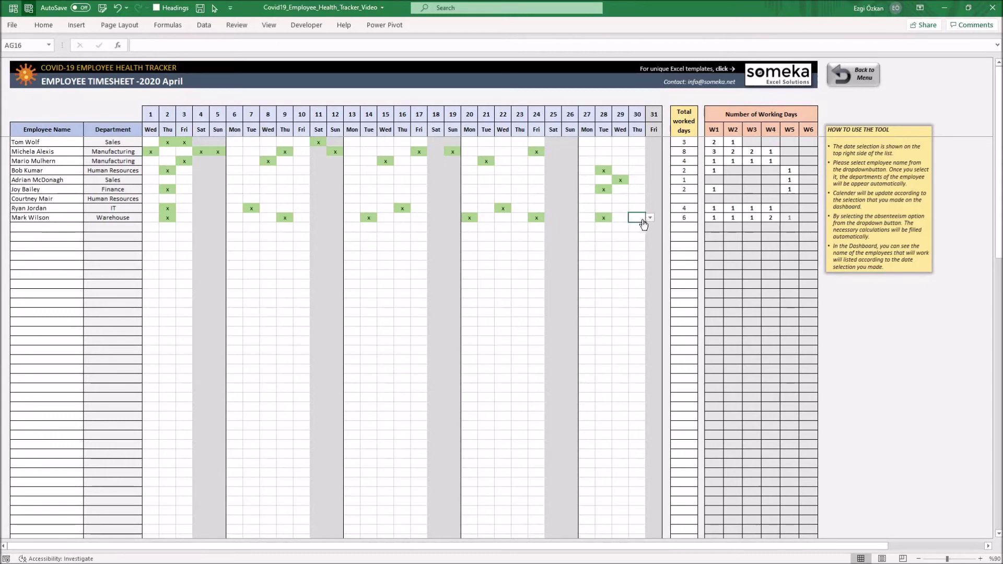
left_click(649, 218)
left_click(640, 226)
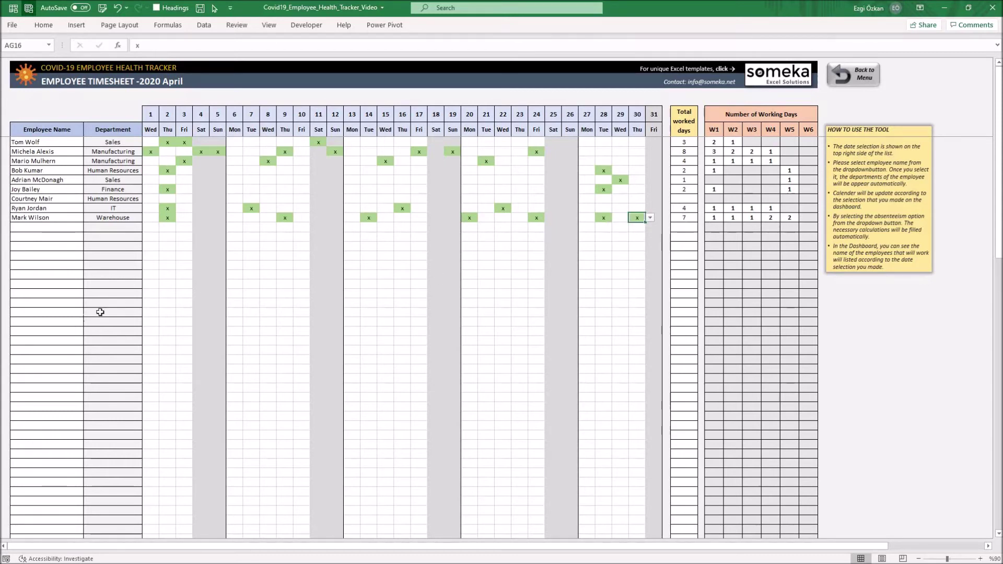
left_click(859, 87)
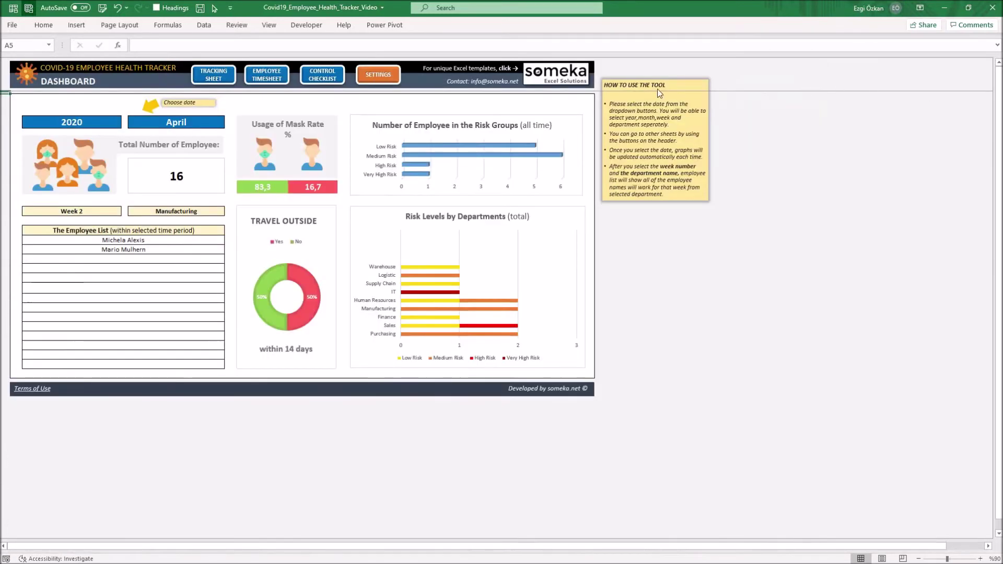
Review the Control Checklist and go back to the dashboard.
left_click(316, 79)
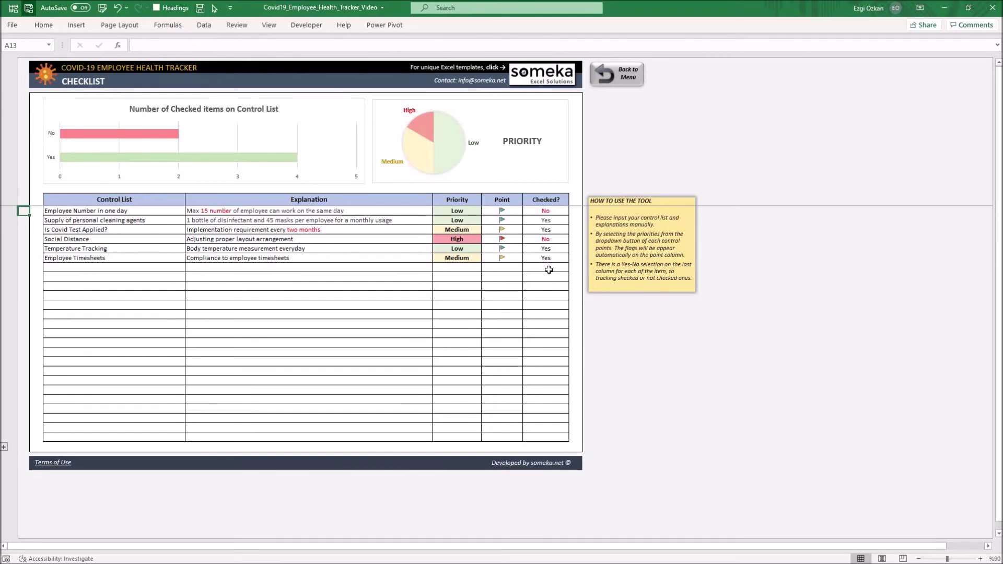
left_click(612, 82)
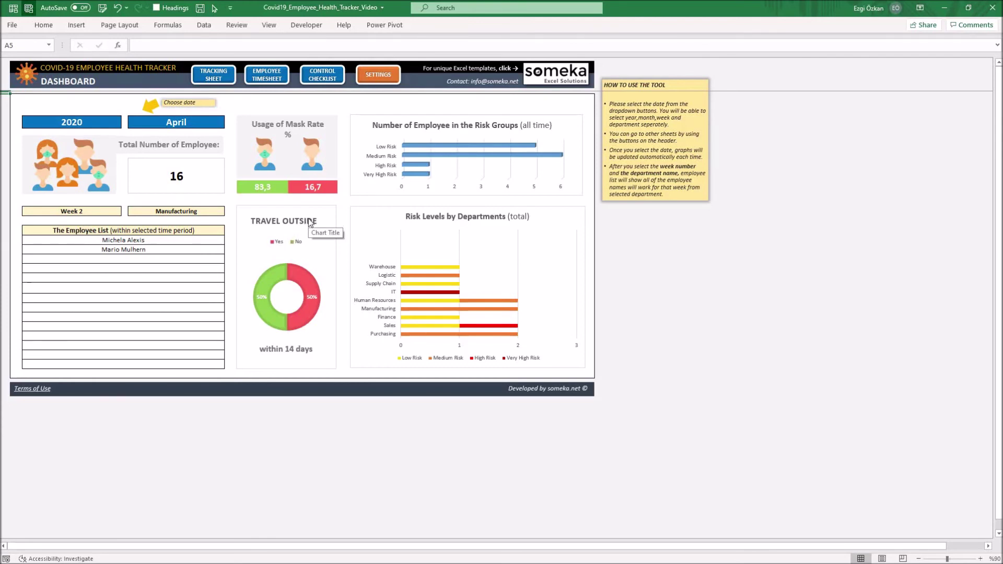
left_click(114, 211)
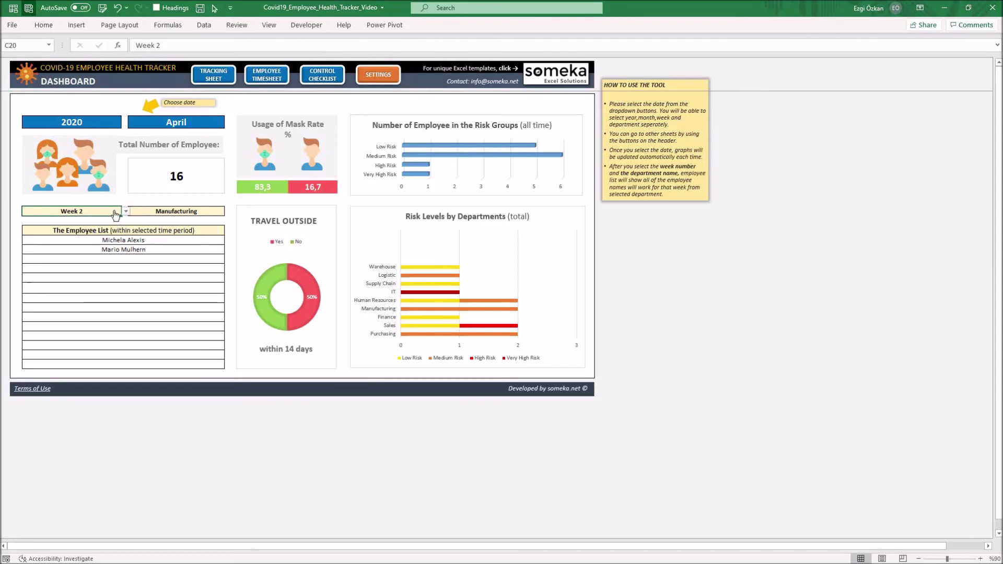
left_click(126, 211)
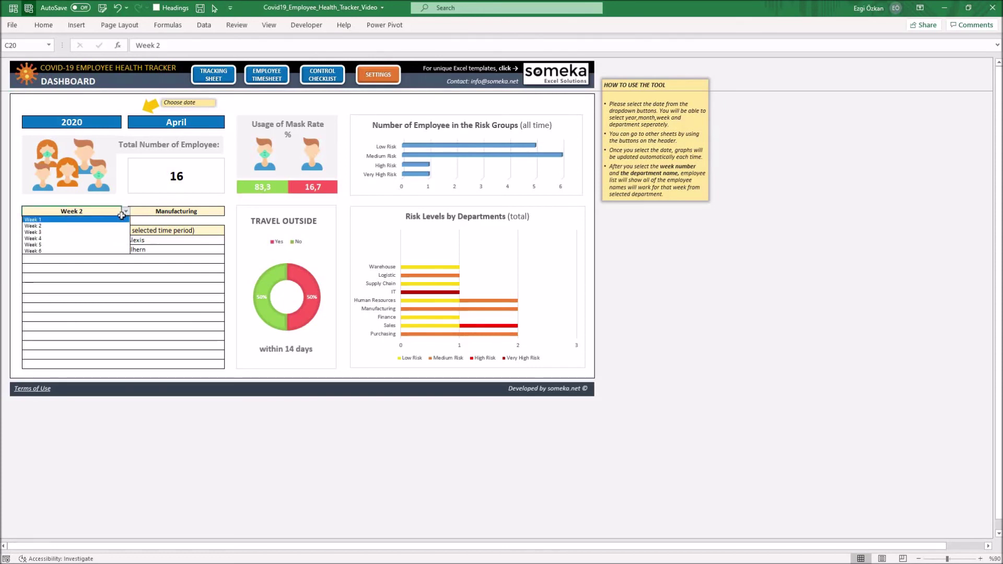
left_click(126, 211)
left_click(172, 212)
left_click(229, 211)
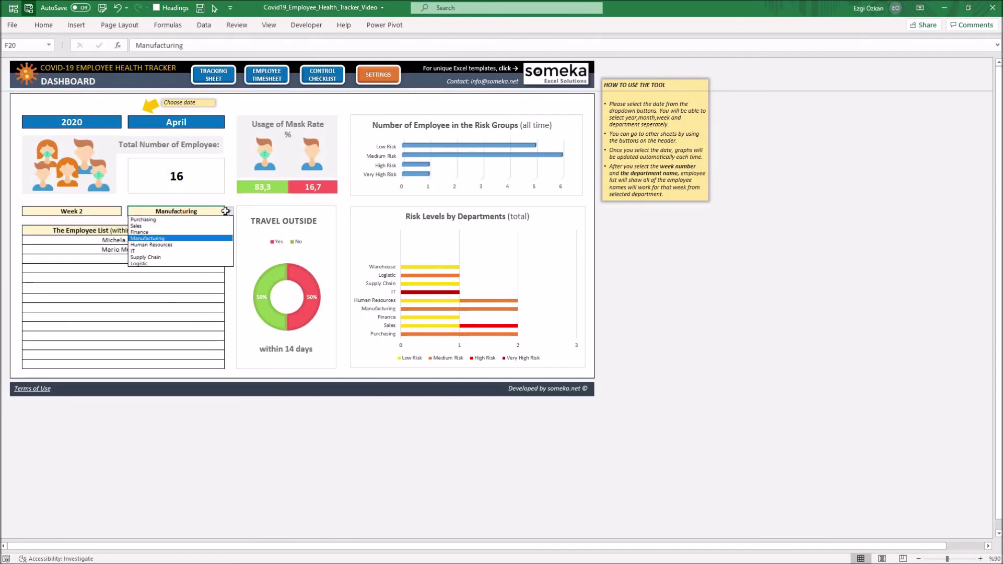
left_click(229, 212)
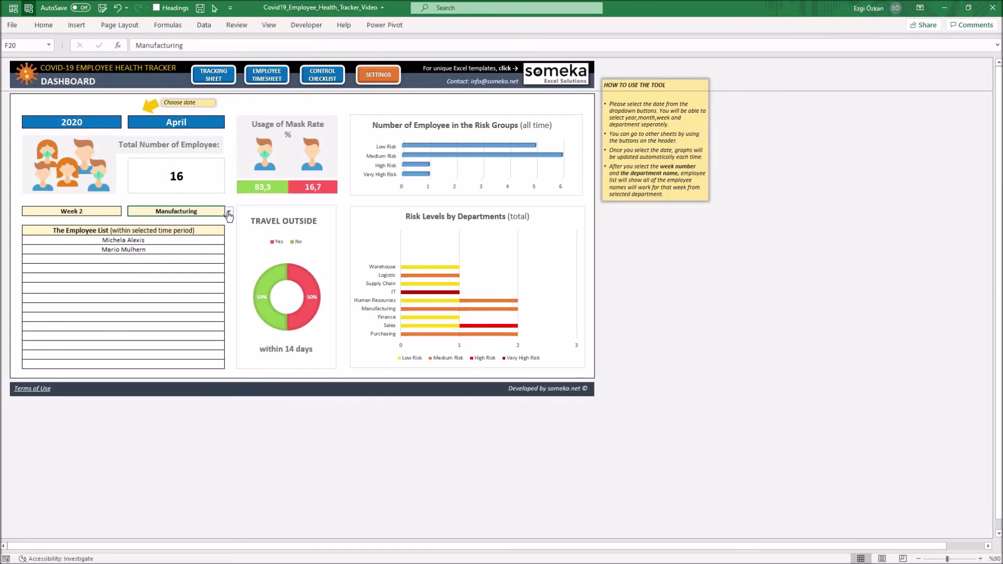